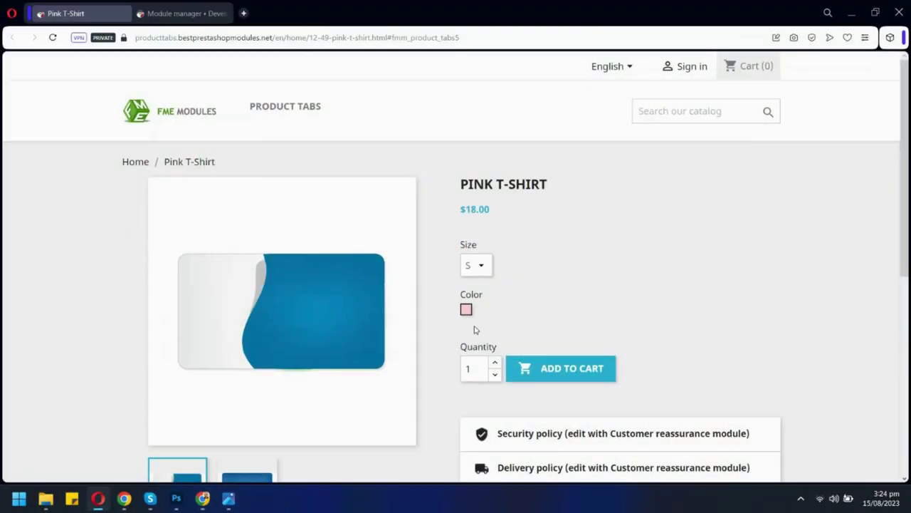
- Look through the Pink T-Shirt page's vertical tabs: Return Policy, Shipping And Delivery Policy, Demo Tab, Video, Contact Us and Size Chart
{"action": "scroll", "coordinate": [811, 282], "scroll_direction": "down", "scroll_amount": 5}
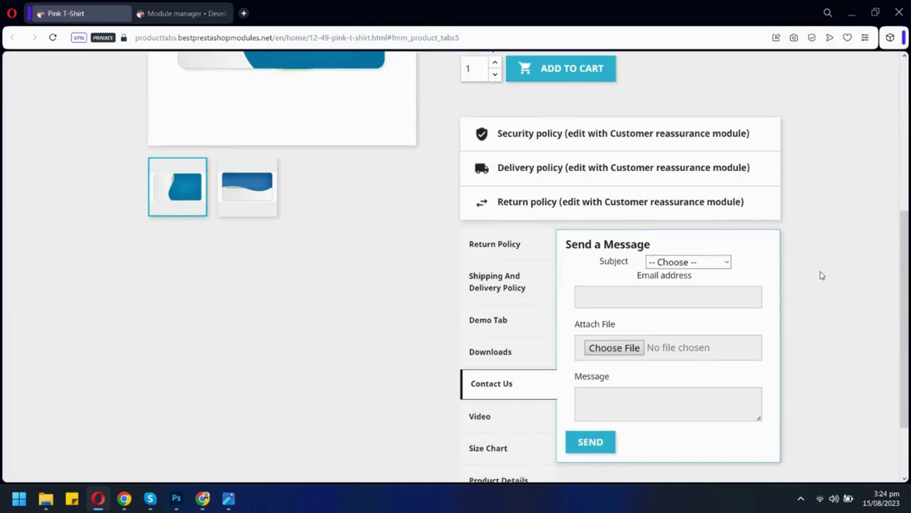
{"action": "left_click", "coordinate": [493, 189]}
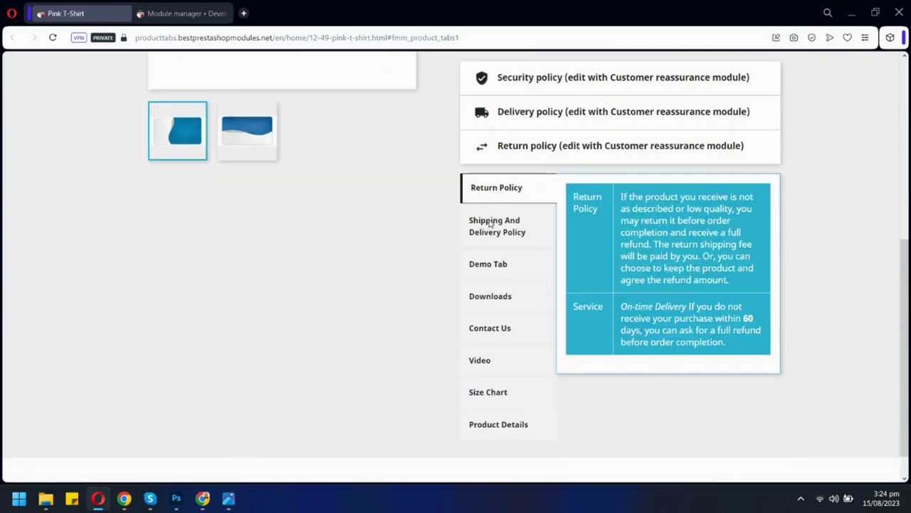
{"action": "left_click", "coordinate": [490, 222]}
{"action": "left_click", "coordinate": [484, 264]}
{"action": "left_click", "coordinate": [473, 358]}
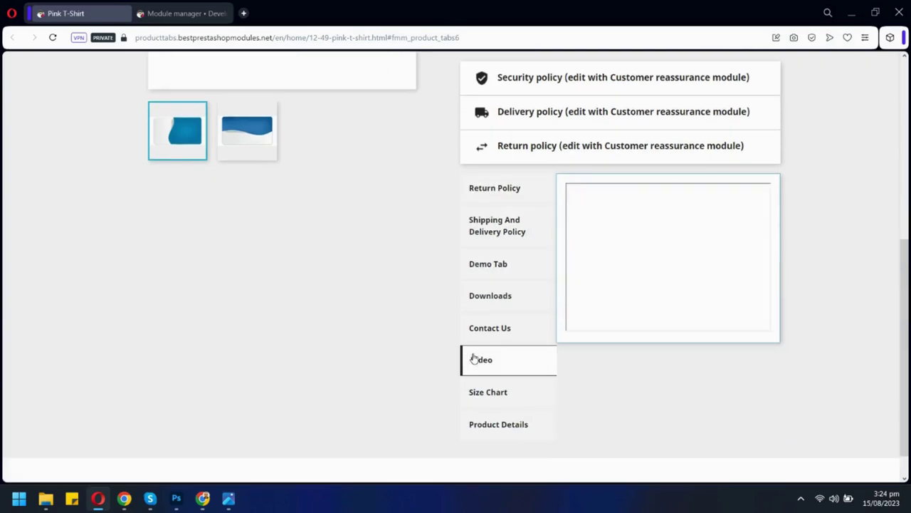
{"action": "left_click", "coordinate": [497, 330]}
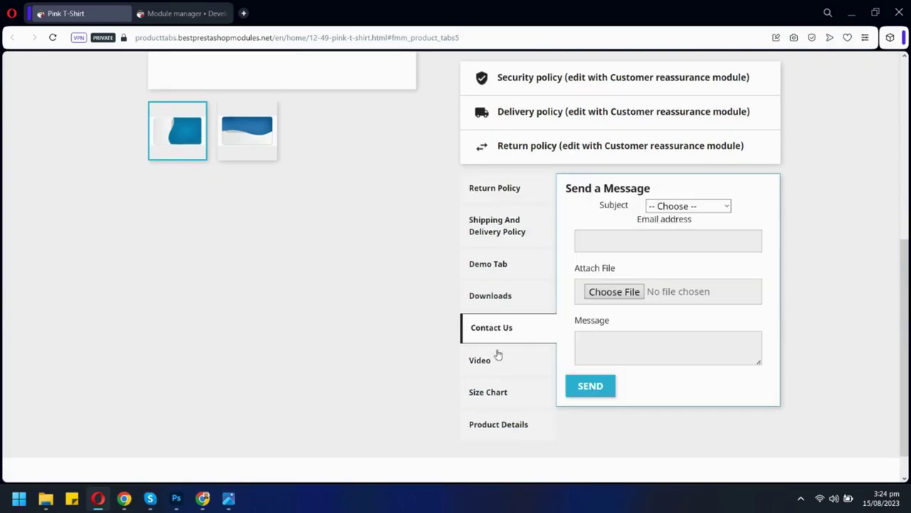
{"action": "left_click", "coordinate": [493, 393]}
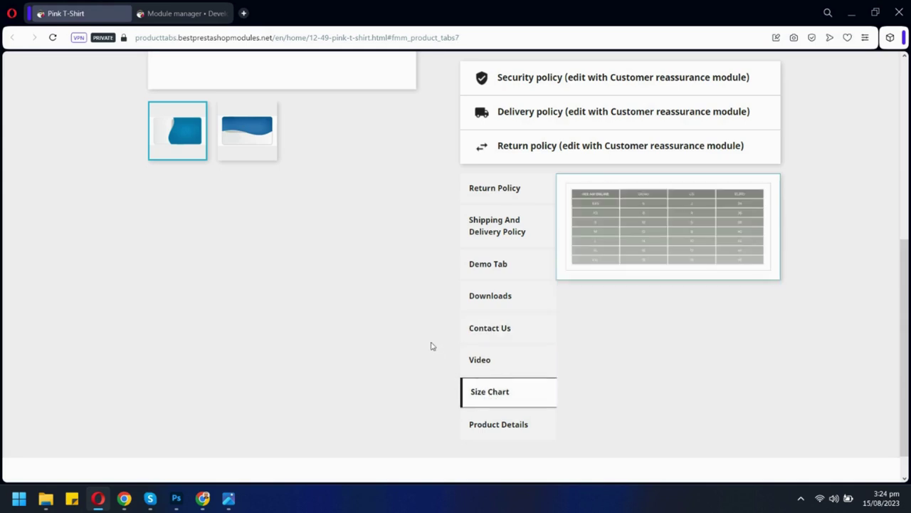
{"action": "left_click", "coordinate": [499, 263]}
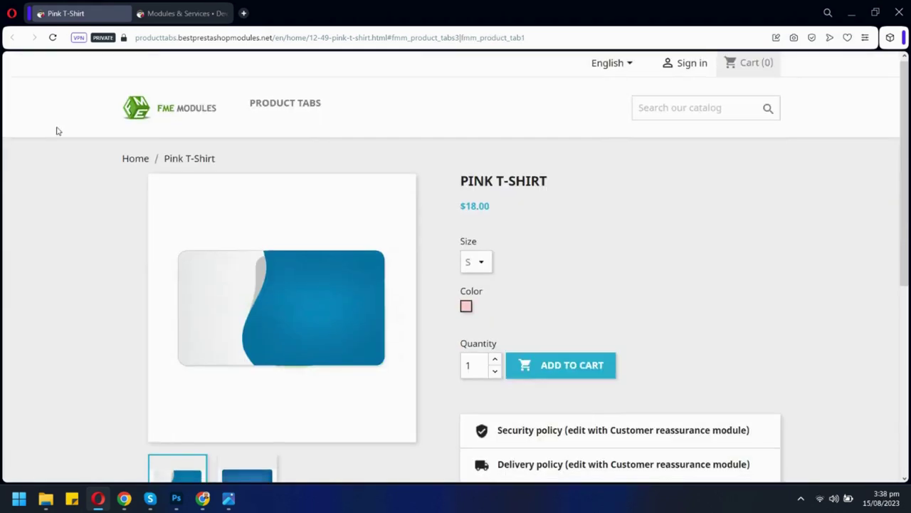
- View the product's horizontal tabs: Shipping And Delivery Policy, Demo Tab, Size Chart, Contact Us and Video
{"action": "scroll", "coordinate": [57, 130], "scroll_direction": "down", "scroll_amount": 5}
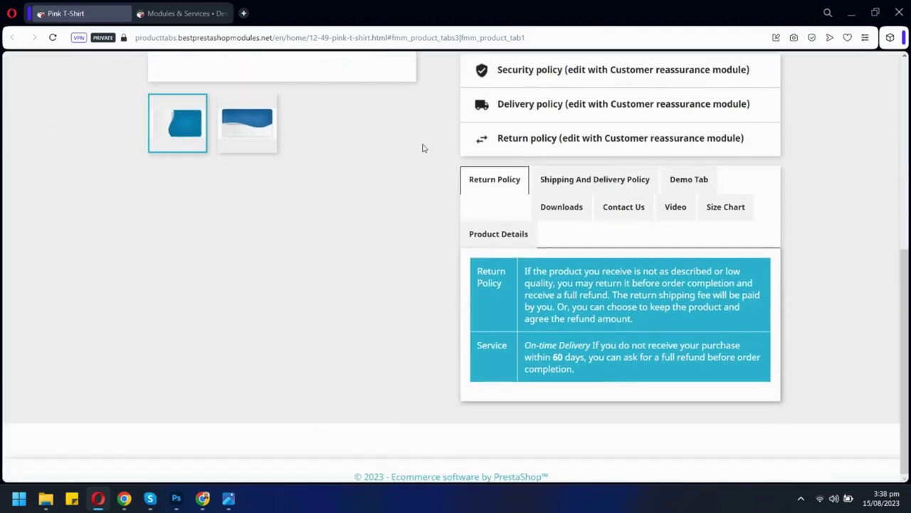
{"action": "left_click", "coordinate": [581, 183]}
{"action": "left_click", "coordinate": [675, 187]}
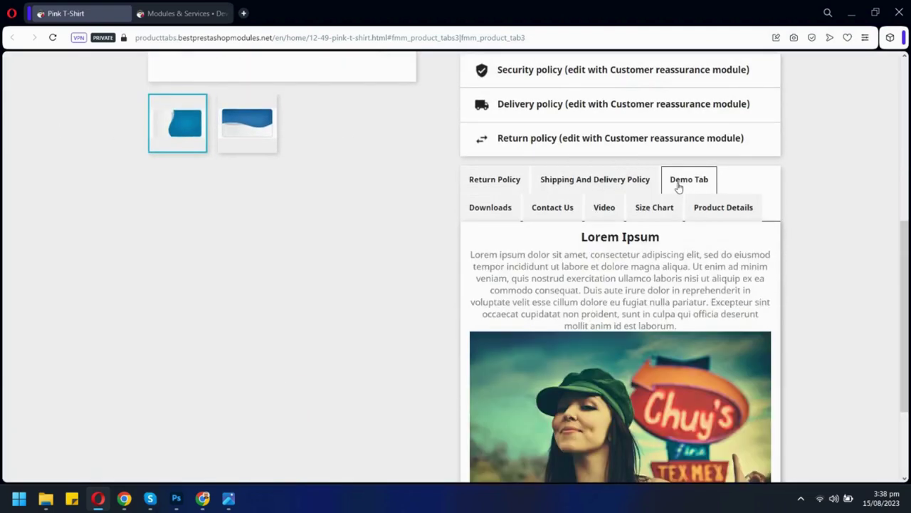
{"action": "left_click", "coordinate": [648, 208]}
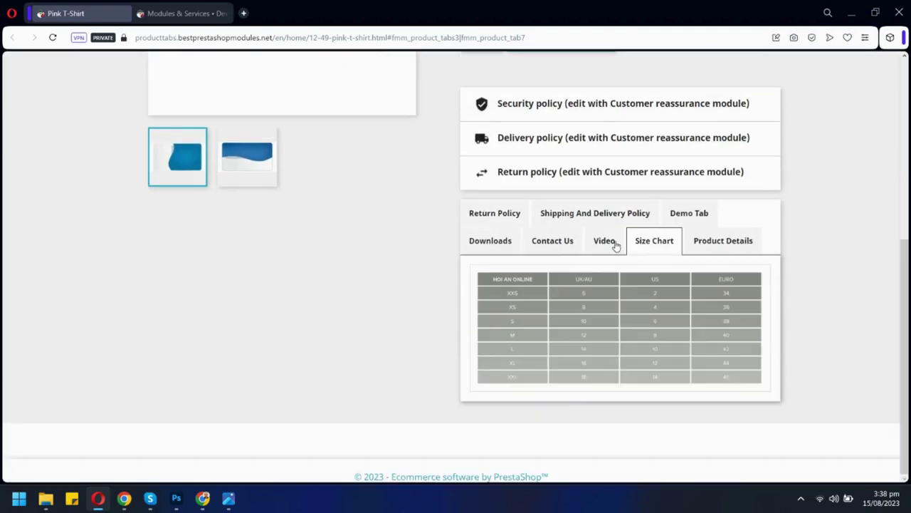
{"action": "left_click", "coordinate": [554, 244]}
{"action": "left_click", "coordinate": [611, 214]}
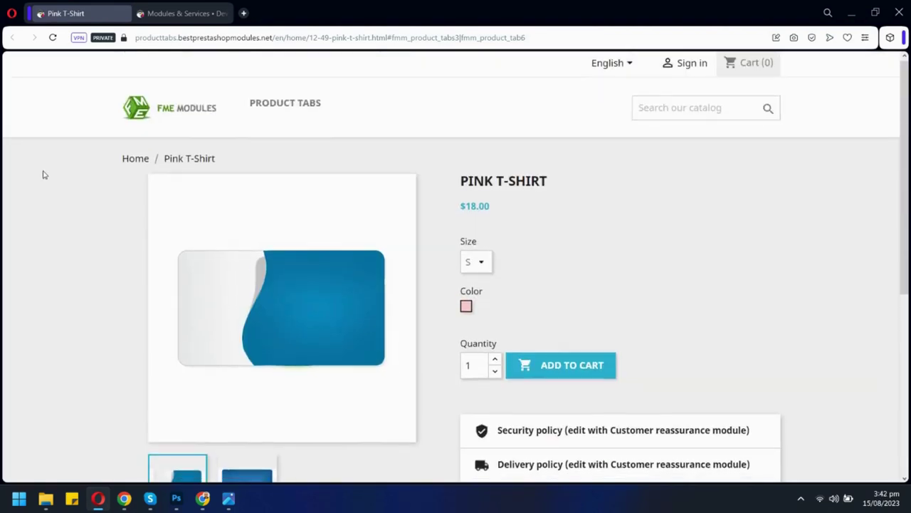
- Expand and collapse the Downloads, Contact Us and Size Chart sections of the product accordion to examine their content
{"action": "scroll", "coordinate": [43, 174], "scroll_direction": "down", "scroll_amount": 5}
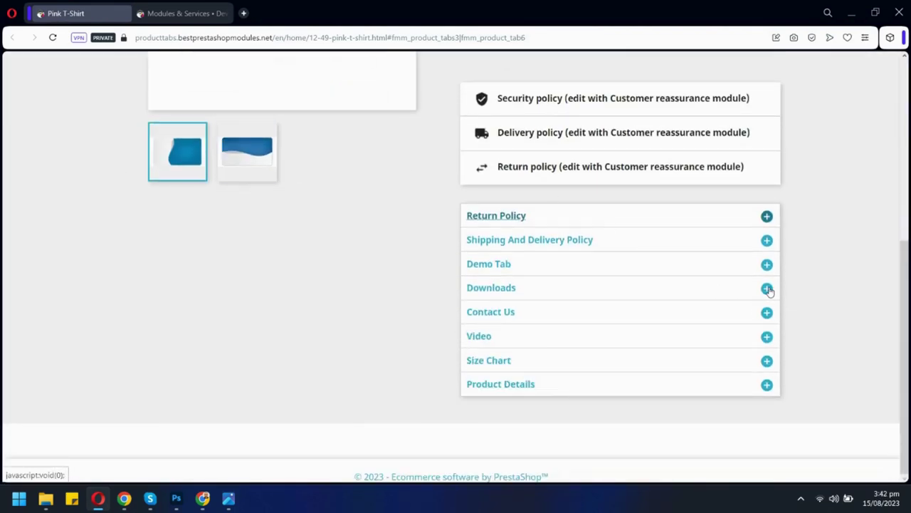
{"action": "left_click", "coordinate": [769, 289]}
{"action": "left_click", "coordinate": [769, 289]}
{"action": "left_click", "coordinate": [768, 317]}
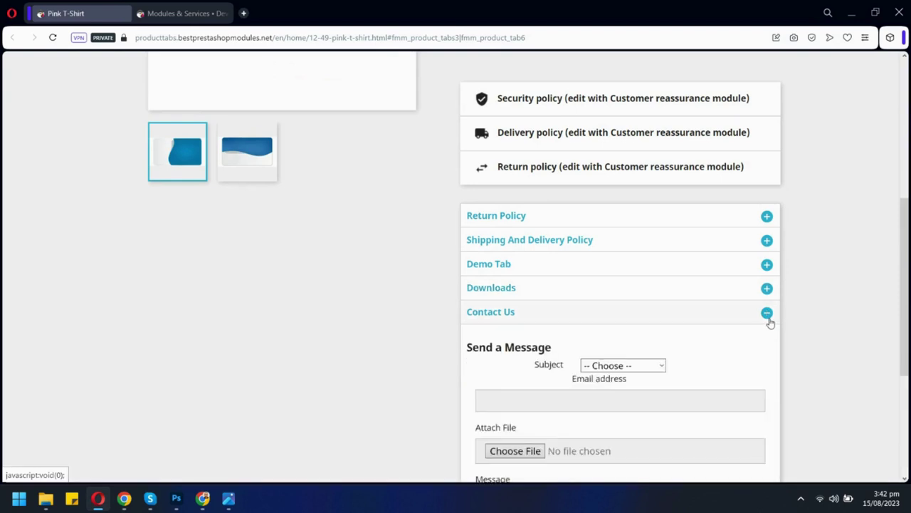
{"action": "scroll", "coordinate": [777, 285], "scroll_direction": "down", "scroll_amount": 3}
{"action": "left_click", "coordinate": [772, 135]}
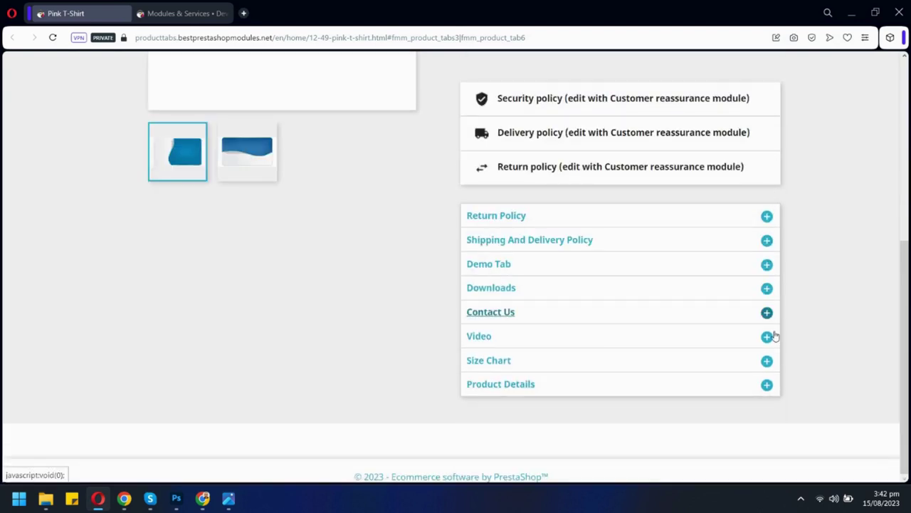
{"action": "left_click", "coordinate": [767, 361]}
{"action": "scroll", "coordinate": [807, 325], "scroll_direction": "down", "scroll_amount": 3}
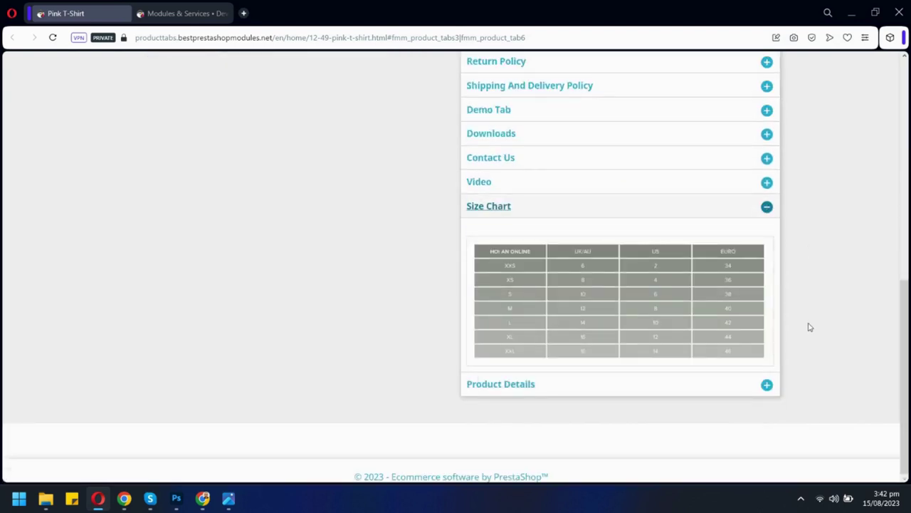
{"action": "left_click", "coordinate": [766, 208]}
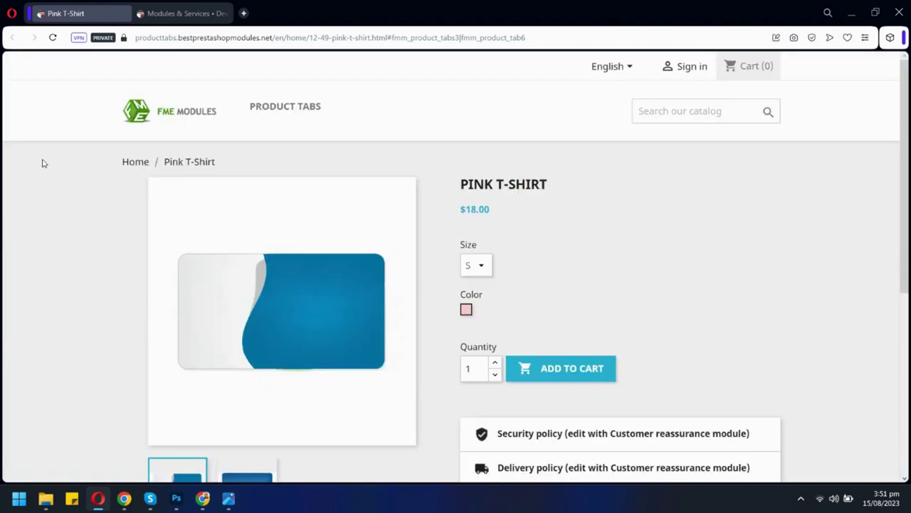
- Expand and collapse the Return Policy and Shipping And Delivery Policy sections in the full-width accordion below the product
{"action": "scroll", "coordinate": [41, 163], "scroll_direction": "down", "scroll_amount": 5}
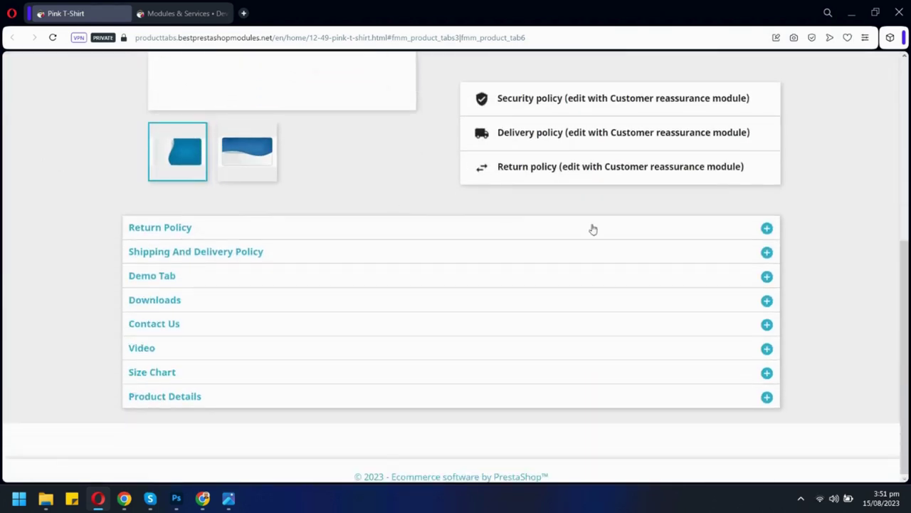
{"action": "left_click", "coordinate": [767, 230]}
{"action": "left_click", "coordinate": [767, 230]}
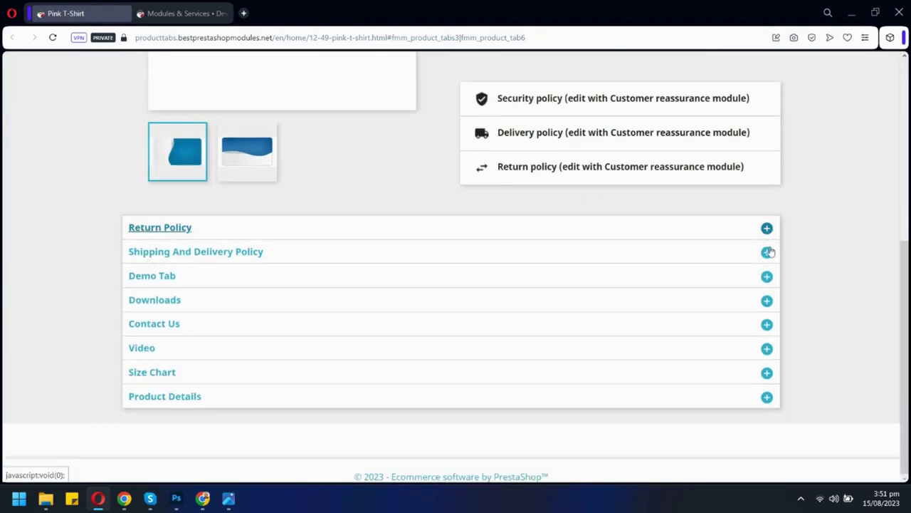
{"action": "left_click", "coordinate": [767, 253]}
{"action": "left_click", "coordinate": [769, 254]}
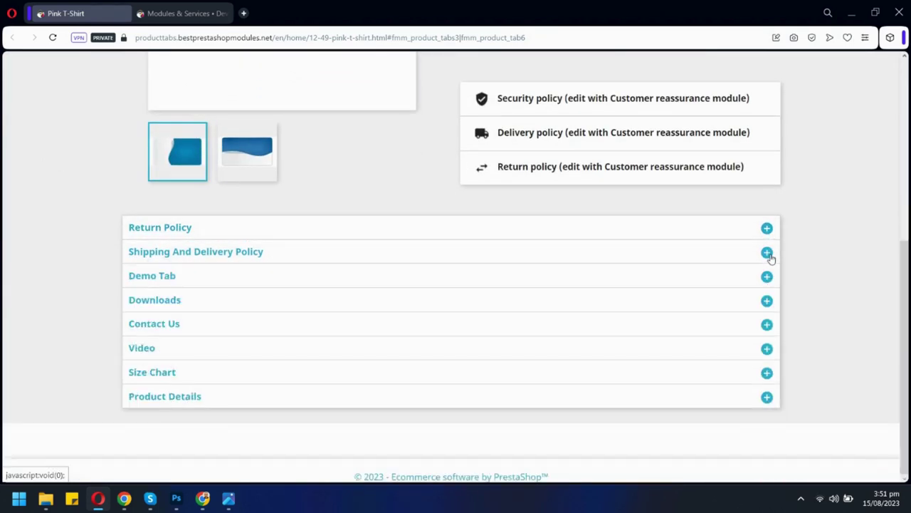
- Examine the Video and Size Chart sections of the full-width accordion, collapsing each one after viewing
{"action": "left_click", "coordinate": [768, 349]}
{"action": "scroll", "coordinate": [785, 303], "scroll_direction": "down", "scroll_amount": 3}
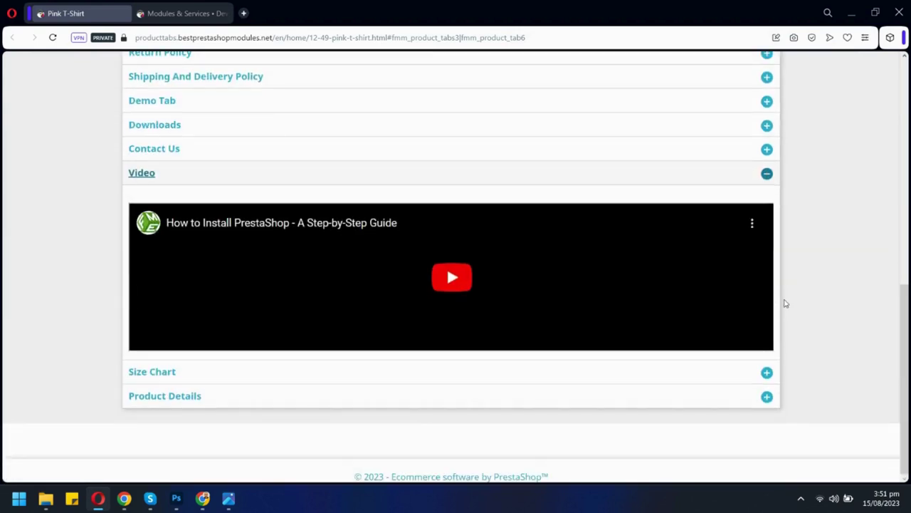
{"action": "left_click", "coordinate": [768, 174]}
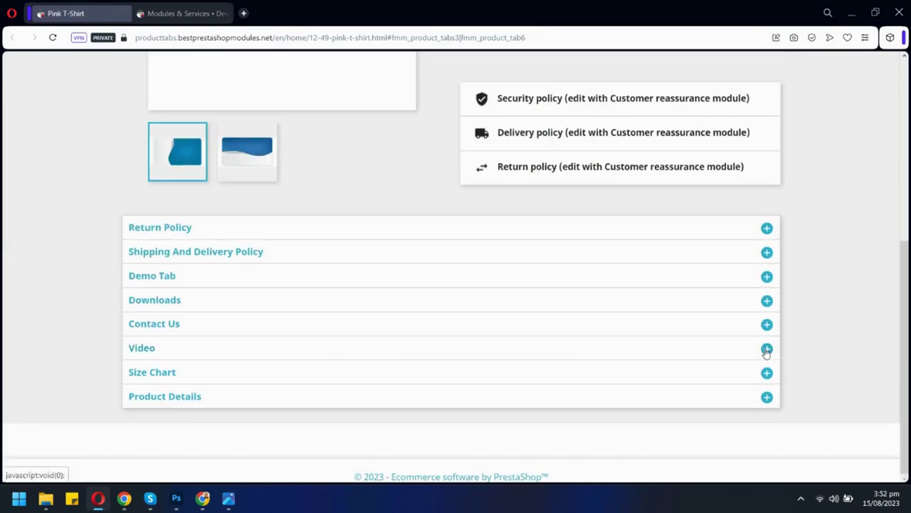
{"action": "left_click", "coordinate": [767, 372]}
{"action": "scroll", "coordinate": [795, 351], "scroll_direction": "down", "scroll_amount": 4}
{"action": "scroll", "coordinate": [786, 334], "scroll_direction": "up", "scroll_amount": 2}
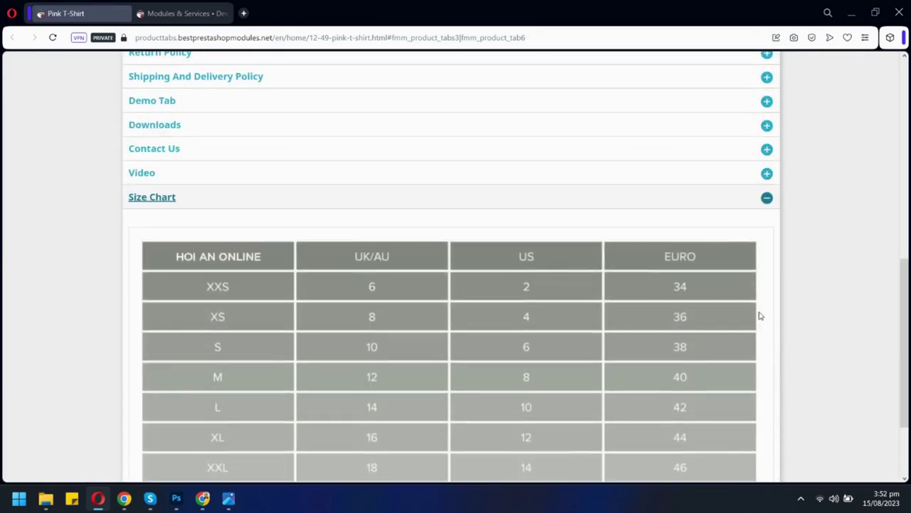
{"action": "left_click", "coordinate": [768, 199]}
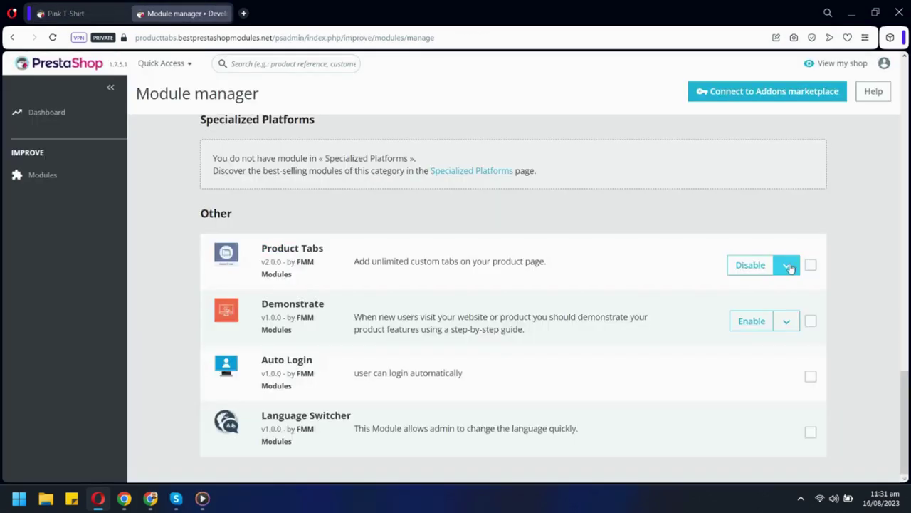
- Open the configuration page of the Product Tabs module and go to its general settings
{"action": "left_click", "coordinate": [788, 266]}
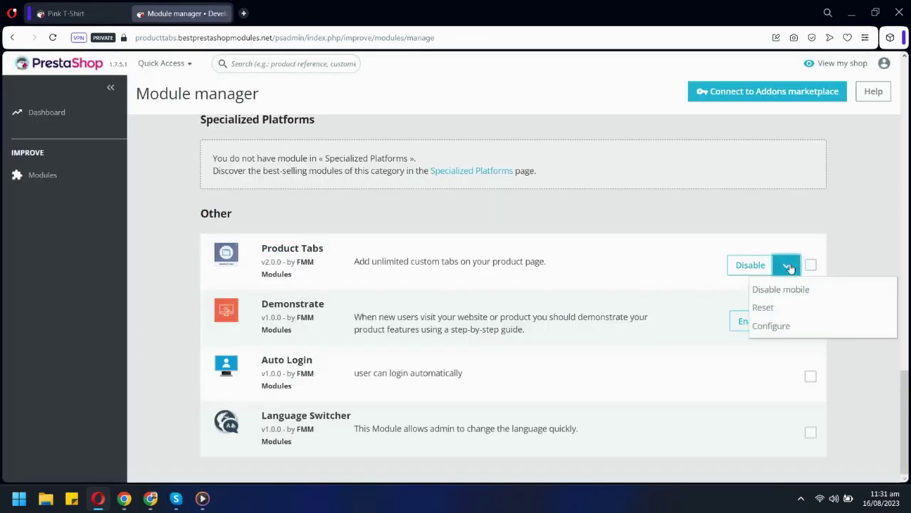
{"action": "left_click", "coordinate": [772, 326]}
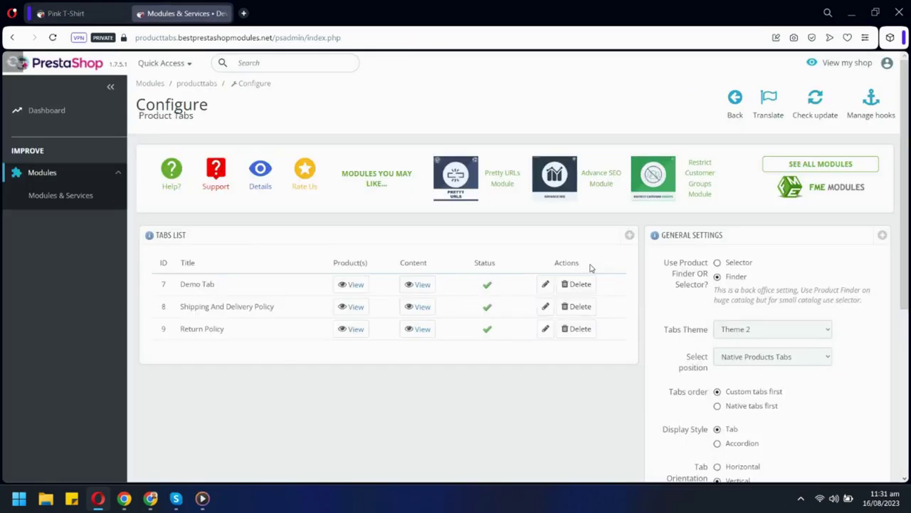
{"action": "scroll", "coordinate": [618, 263], "scroll_direction": "down", "scroll_amount": 1}
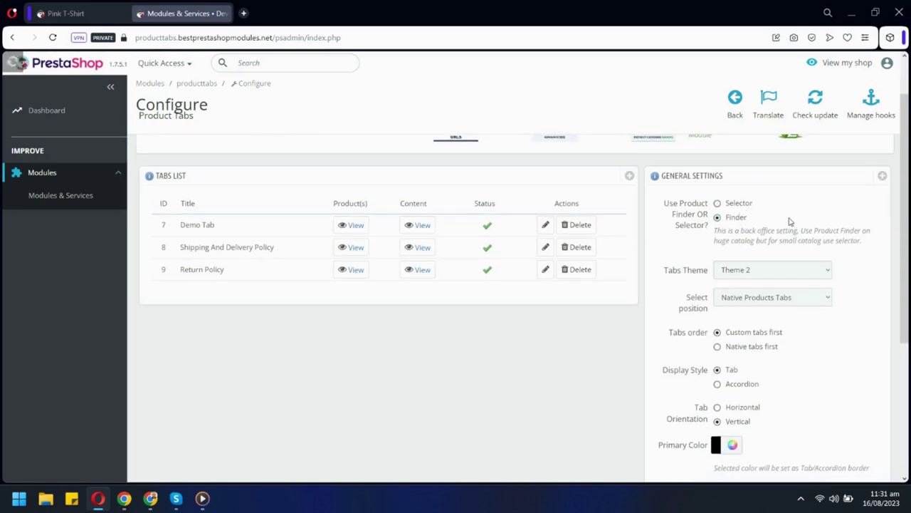
{"action": "scroll", "coordinate": [849, 244], "scroll_direction": "down", "scroll_amount": 1}
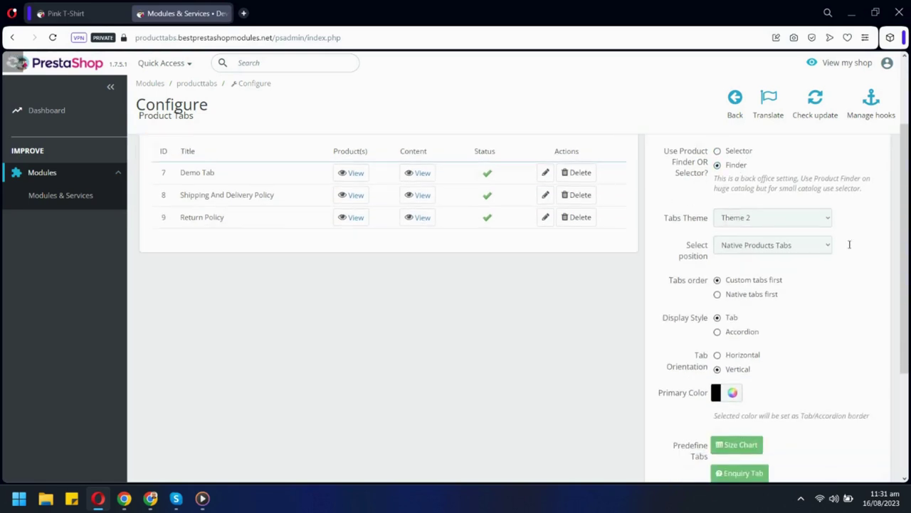
- Choose Theme 2 as the tabs theme and set the tabs' position to Product Footer (only 1.7)
{"action": "left_click", "coordinate": [831, 213]}
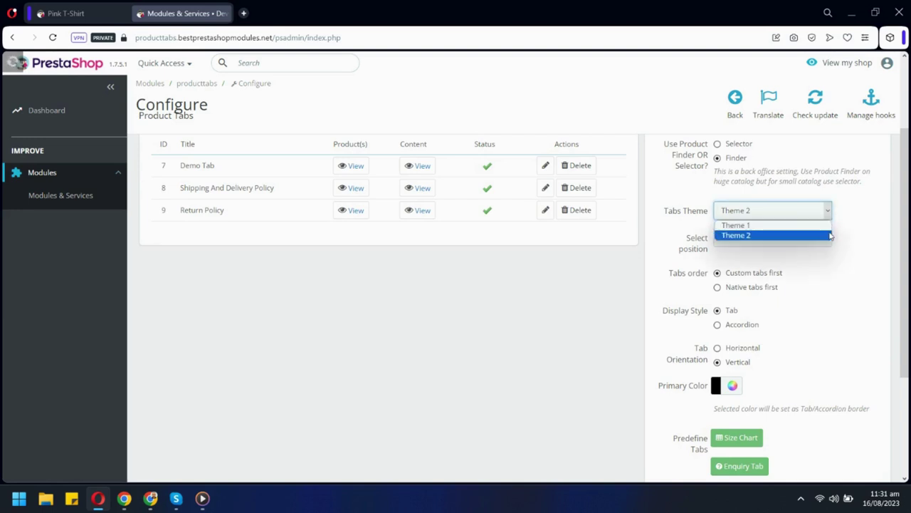
{"action": "left_click", "coordinate": [826, 235]}
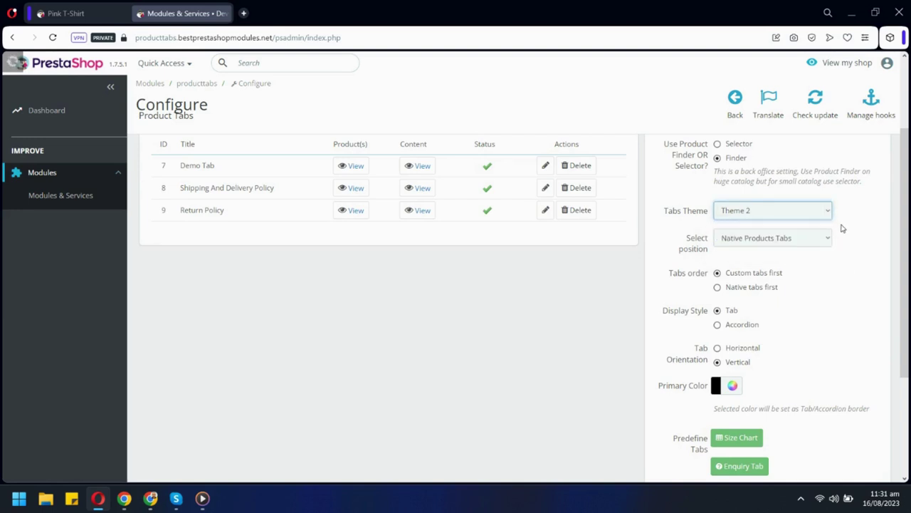
{"action": "left_click", "coordinate": [825, 238]}
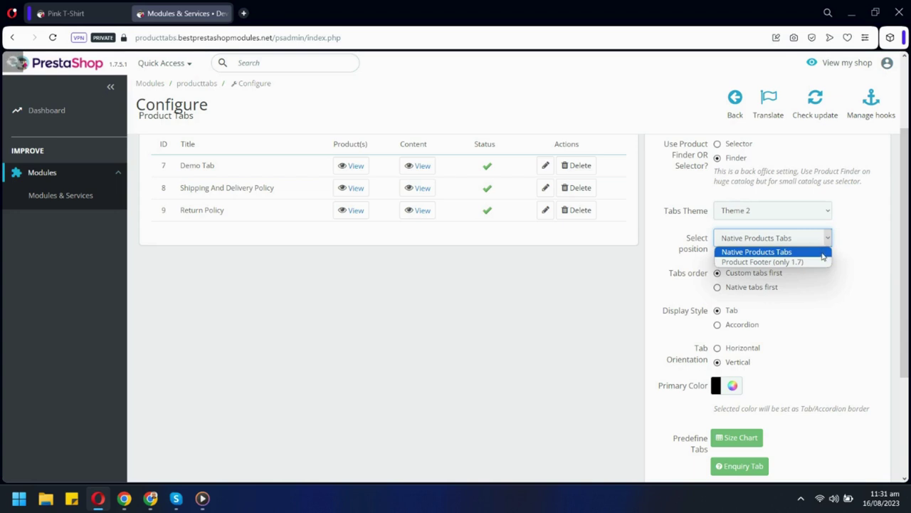
{"action": "left_click", "coordinate": [820, 262]}
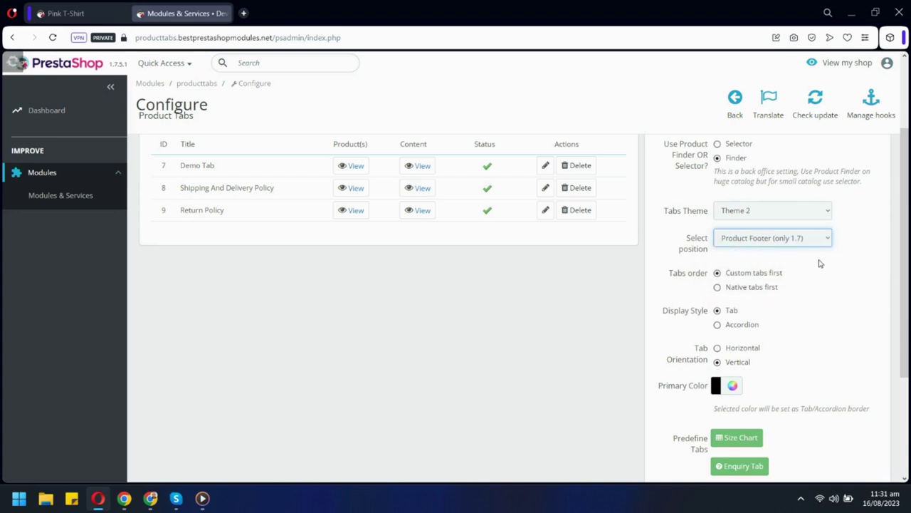
- Try the Native tabs first order and the Accordion display style, returning to Custom tabs first and Tab
{"action": "scroll", "coordinate": [808, 261], "scroll_direction": "down", "scroll_amount": 1}
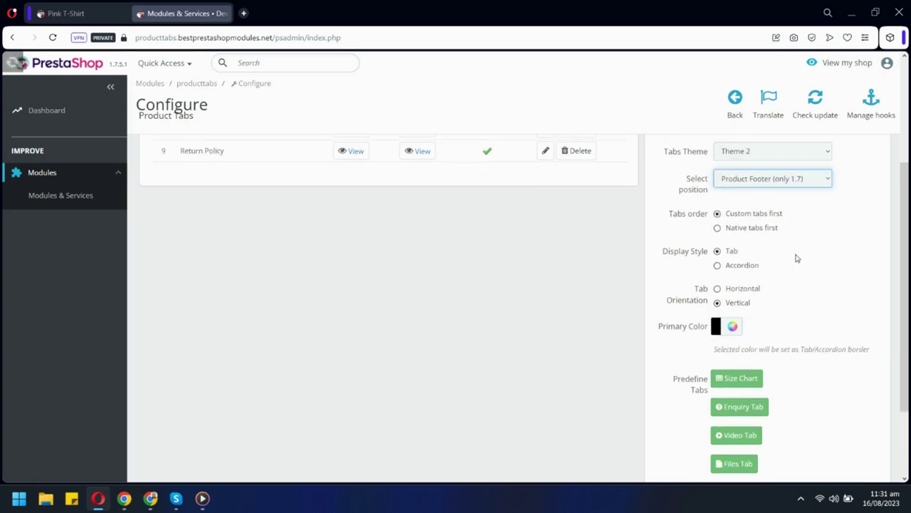
{"action": "left_click", "coordinate": [718, 228]}
{"action": "left_click", "coordinate": [718, 215]}
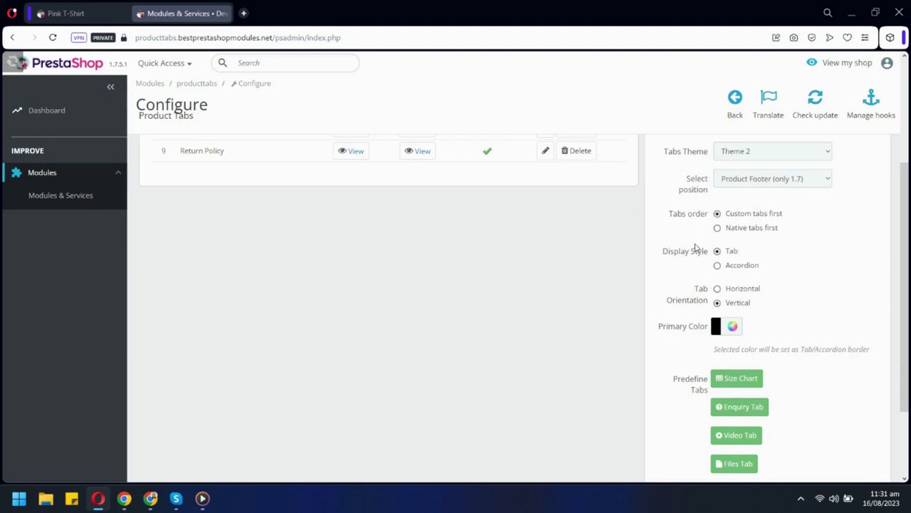
{"action": "left_click", "coordinate": [717, 266]}
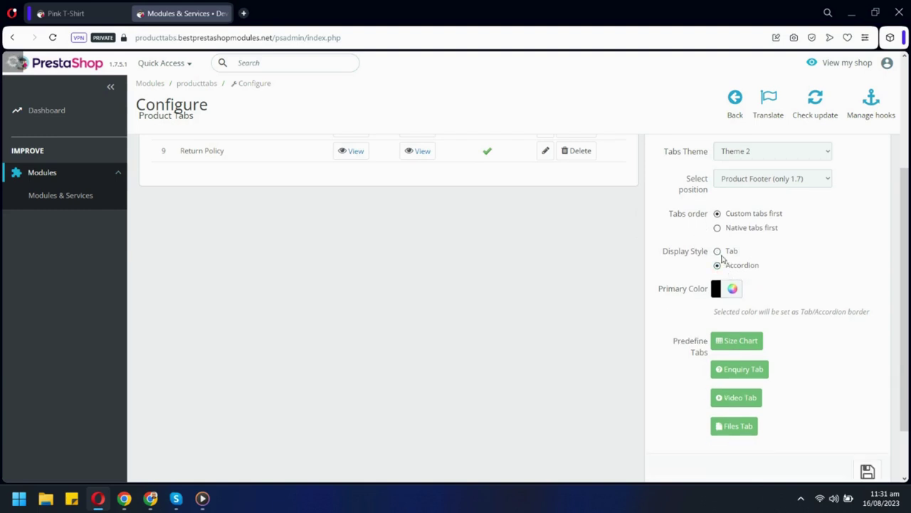
{"action": "left_click", "coordinate": [717, 252]}
- Open the Primary Color picker in the general settings to examine its palette, and close it
{"action": "scroll", "coordinate": [789, 255], "scroll_direction": "down", "scroll_amount": 1}
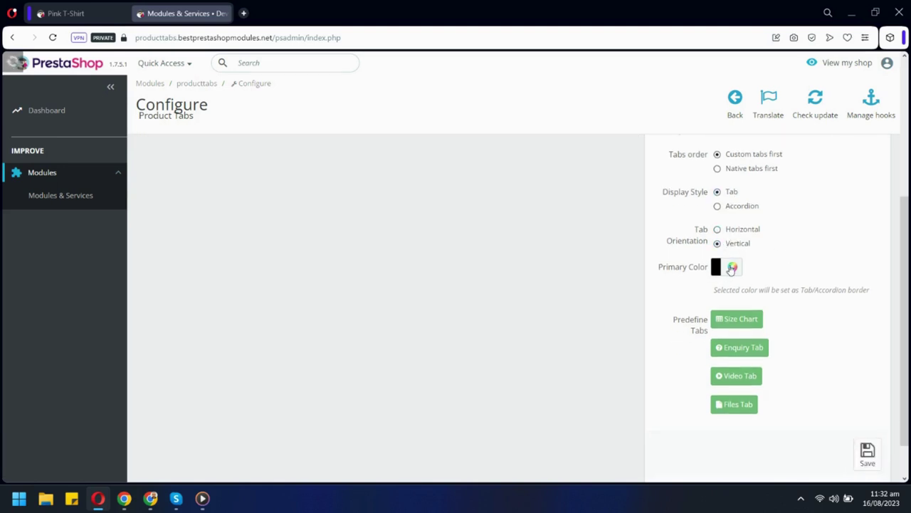
{"action": "left_click", "coordinate": [731, 268]}
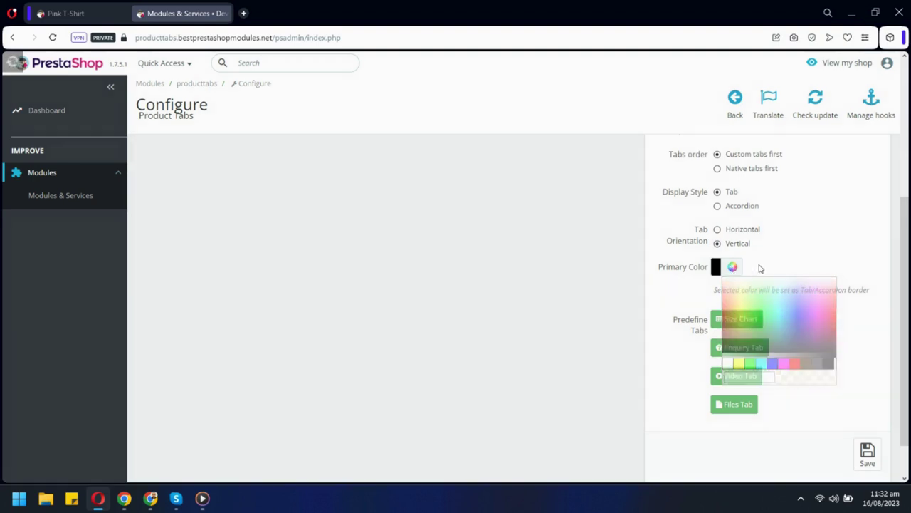
{"action": "left_click", "coordinate": [759, 266]}
{"action": "scroll", "coordinate": [759, 266], "scroll_direction": "down", "scroll_amount": 1}
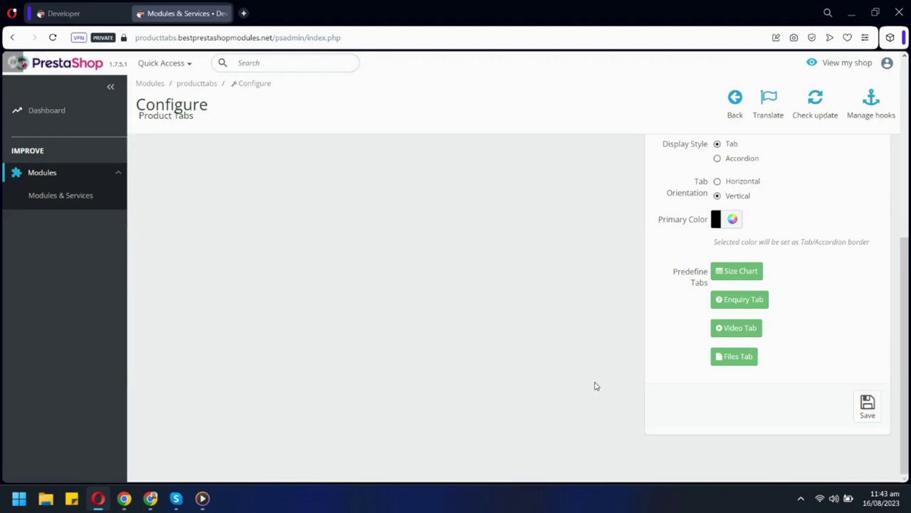
- Create an enabled product tab titled Test, with the copied T-shirt details pasted as its content
{"action": "scroll", "coordinate": [554, 383], "scroll_direction": "up", "scroll_amount": 5}
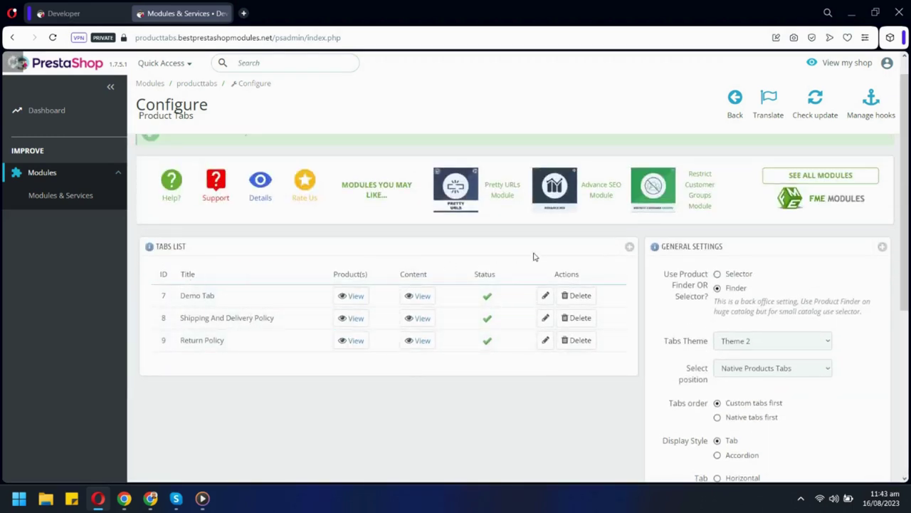
{"action": "left_click", "coordinate": [628, 247]}
{"action": "left_click", "coordinate": [414, 185]}
{"action": "type", "text": "Te"}
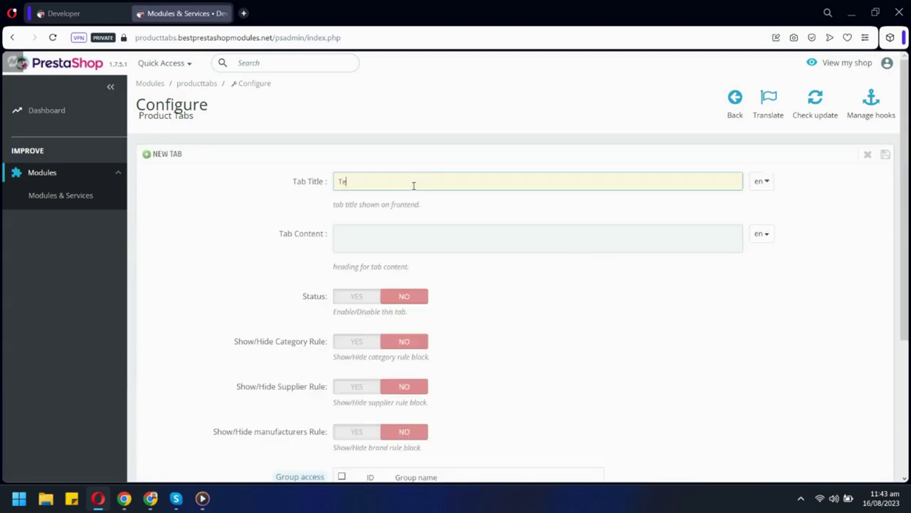
{"action": "type", "text": "st"}
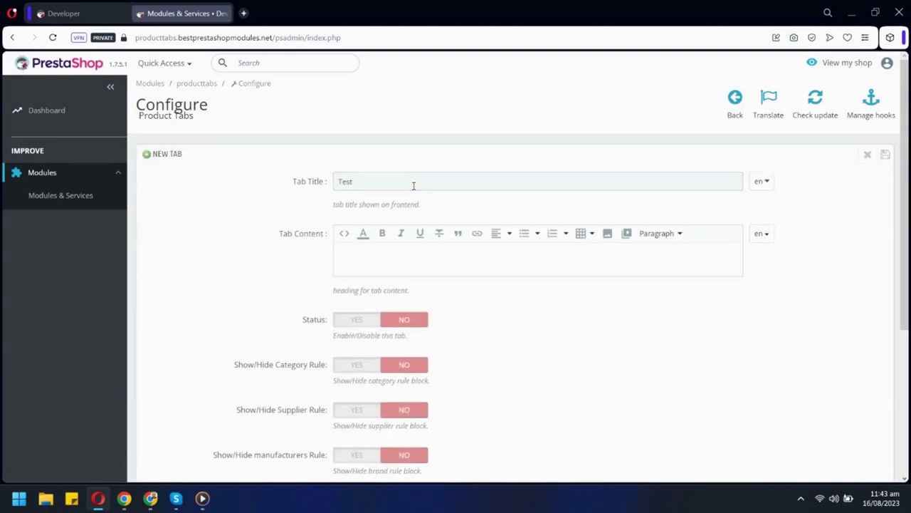
{"action": "key", "text": "ctrl+v"}
{"action": "scroll", "coordinate": [295, 280], "scroll_direction": "down", "scroll_amount": 3}
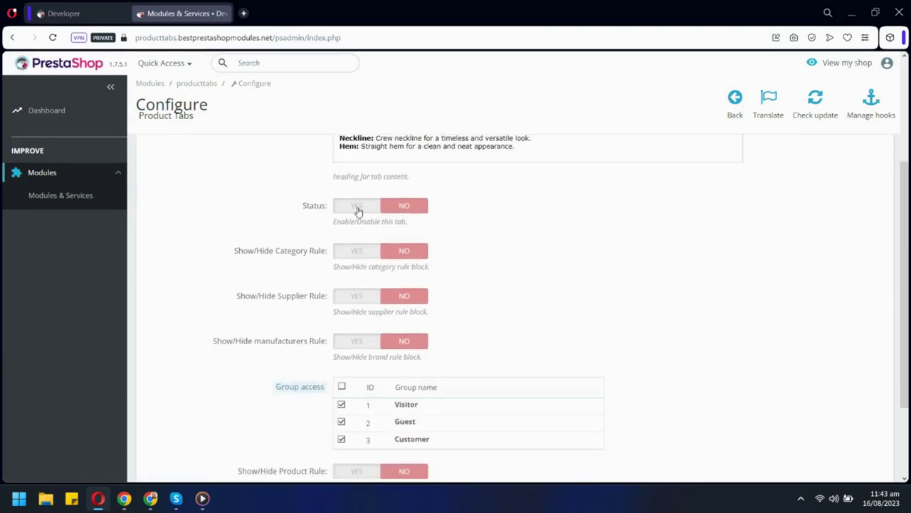
{"action": "left_click", "coordinate": [358, 208]}
- Try the category rule with the Home and Dresses categories selected, and switch the rule off again
{"action": "scroll", "coordinate": [314, 214], "scroll_direction": "down", "scroll_amount": 1}
{"action": "left_click", "coordinate": [349, 194]}
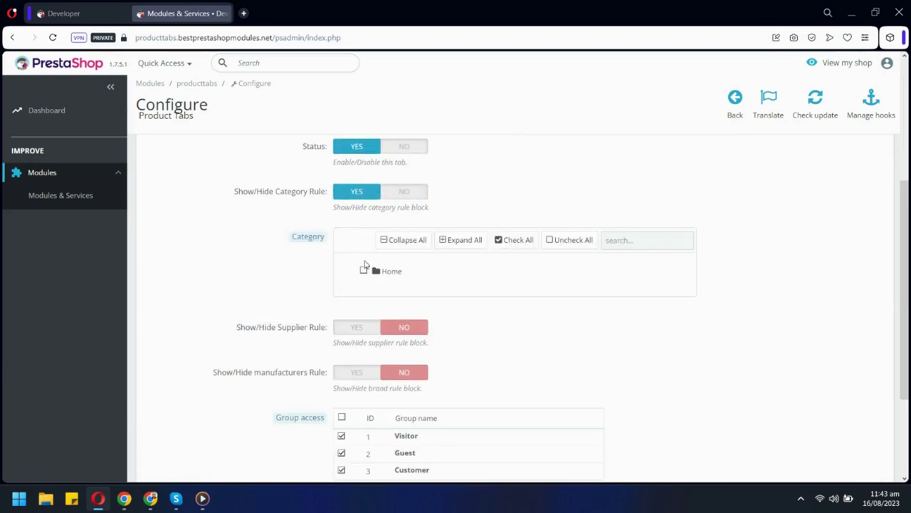
{"action": "left_click", "coordinate": [364, 270]}
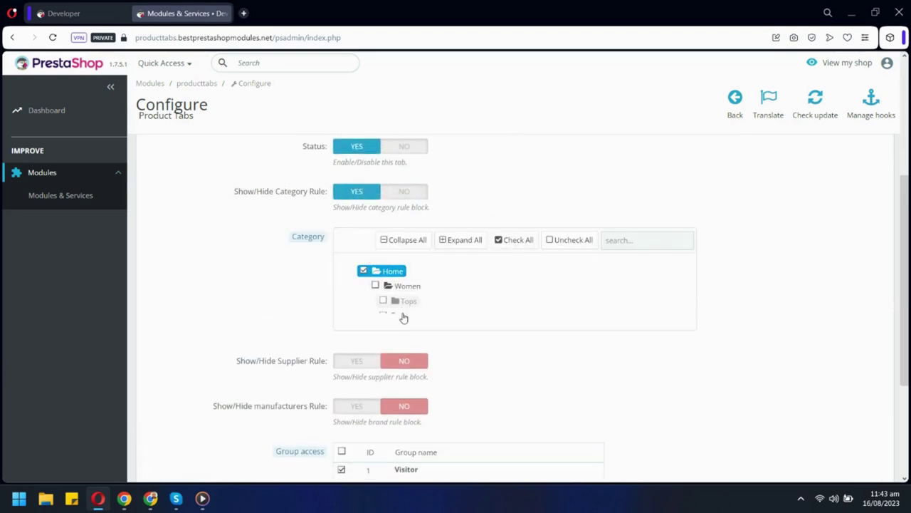
{"action": "left_click", "coordinate": [387, 315]}
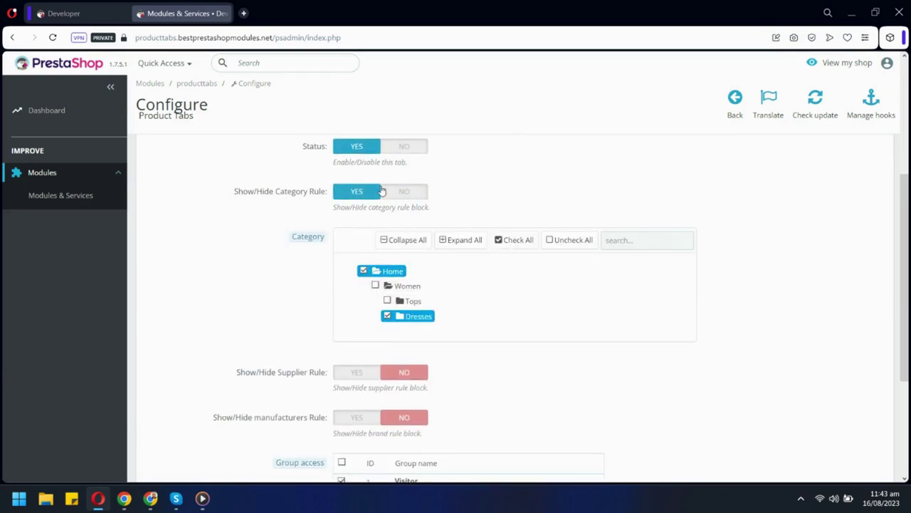
{"action": "left_click", "coordinate": [383, 190]}
- Try the supplier rule with Fashion Supplier added, followed by the manufacturers rule, switching each off again
{"action": "scroll", "coordinate": [329, 210], "scroll_direction": "down", "scroll_amount": 1}
{"action": "left_click", "coordinate": [344, 183]}
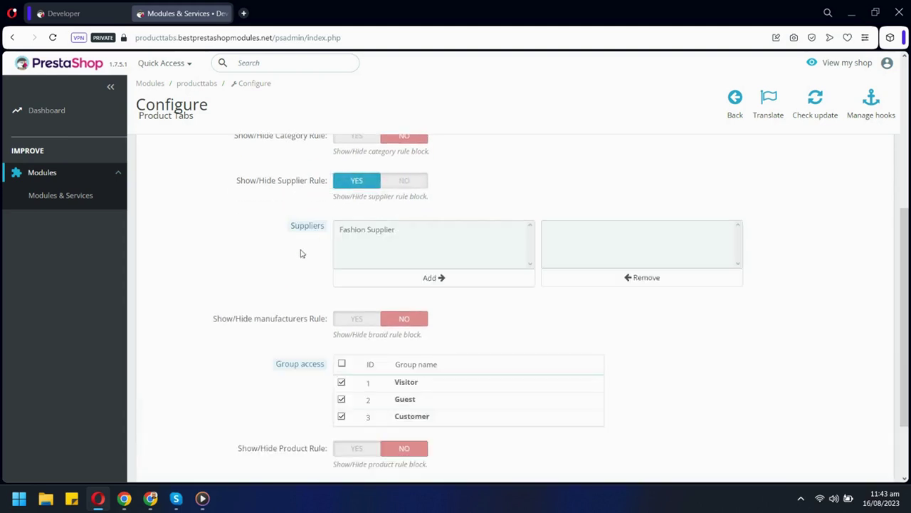
{"action": "left_click", "coordinate": [363, 230]}
{"action": "left_click", "coordinate": [386, 277]}
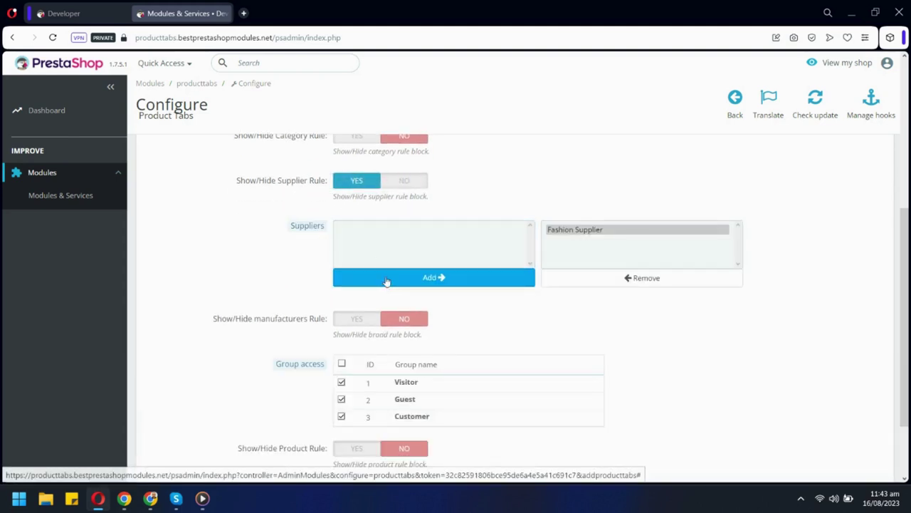
{"action": "left_click", "coordinate": [404, 180]}
{"action": "left_click", "coordinate": [360, 225]}
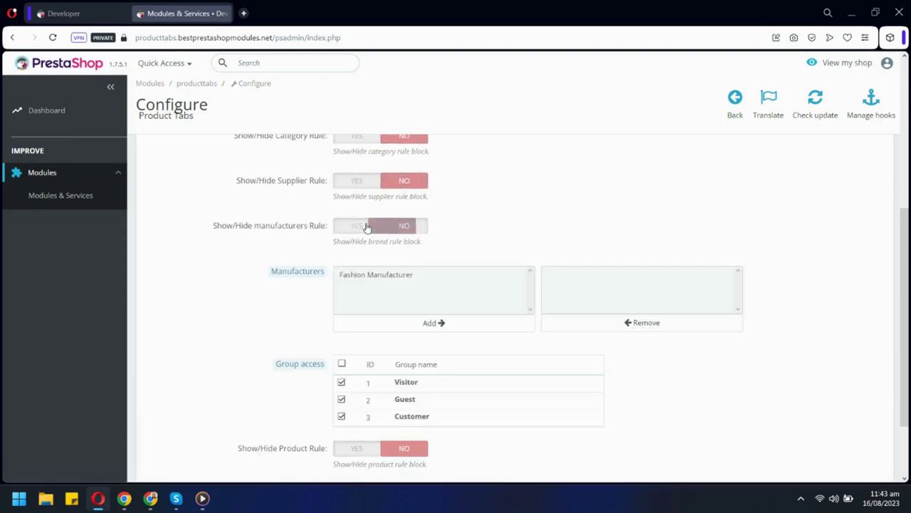
{"action": "left_click", "coordinate": [391, 226]}
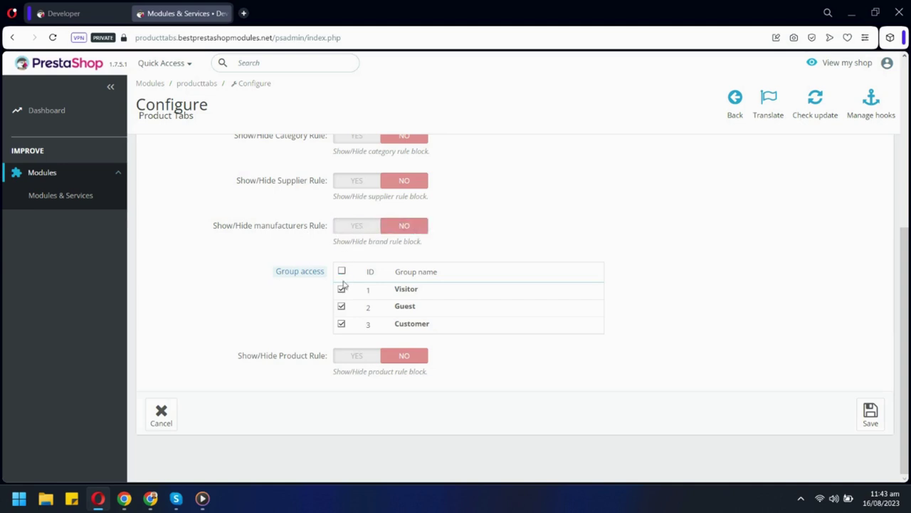
- Enable the product rule, search for "black" to add Black T-Shirt to the selected products, and save the tab
{"action": "left_click", "coordinate": [349, 364]}
{"action": "scroll", "coordinate": [295, 344], "scroll_direction": "down", "scroll_amount": 1}
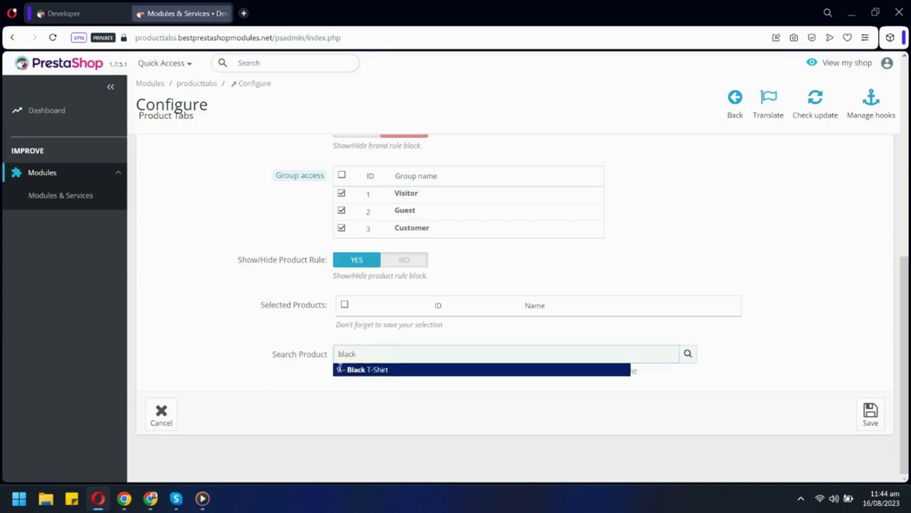
{"action": "left_click", "coordinate": [352, 368]}
{"action": "left_click", "coordinate": [870, 434]}
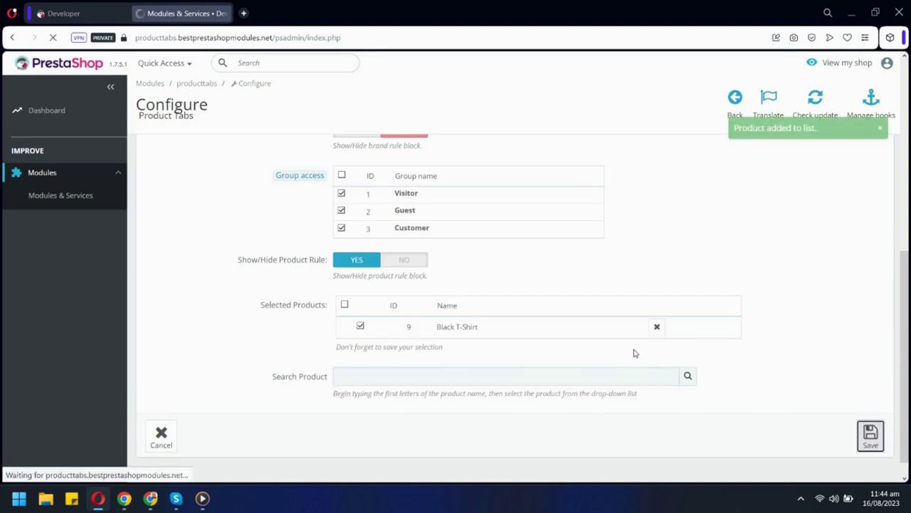
- Open the Black T-Shirt product page in the storefront and view its Test and Return Policy tabs
{"action": "left_click", "coordinate": [84, 14]}
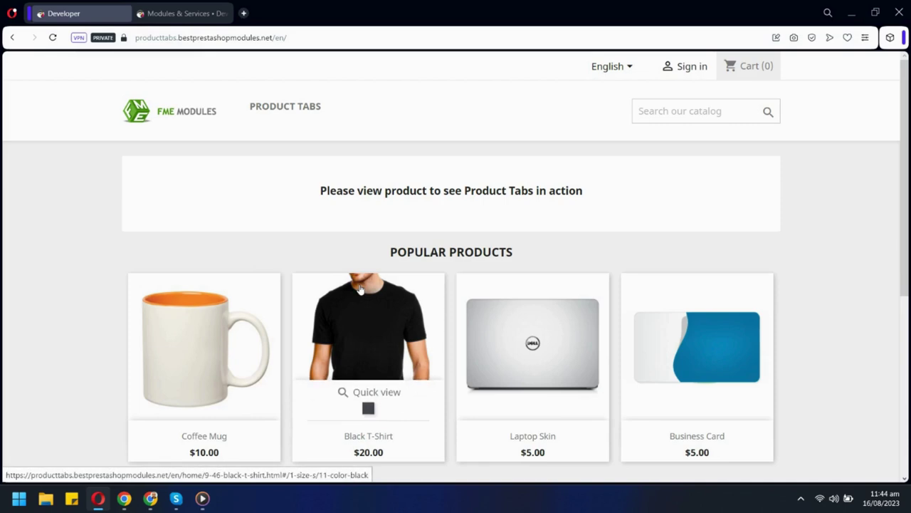
{"action": "left_click", "coordinate": [368, 342]}
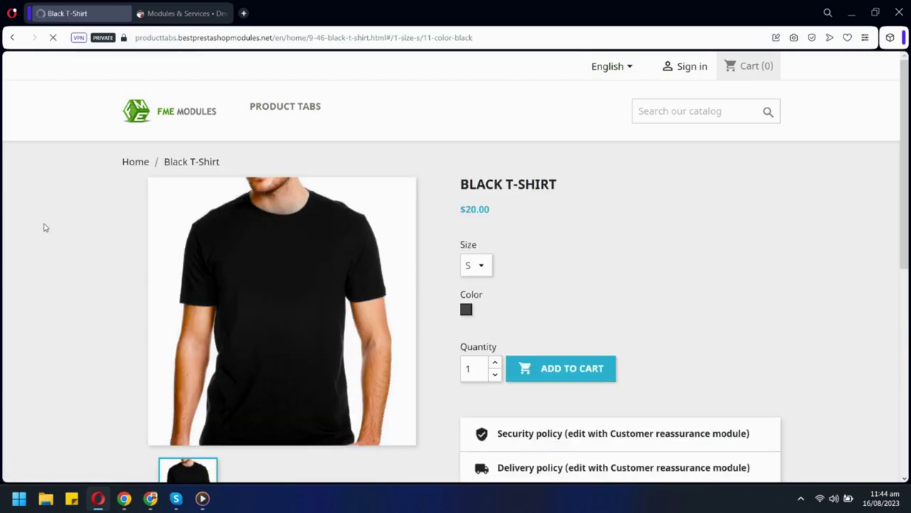
{"action": "scroll", "coordinate": [183, 230], "scroll_direction": "down", "scroll_amount": 5}
{"action": "left_click", "coordinate": [517, 222]}
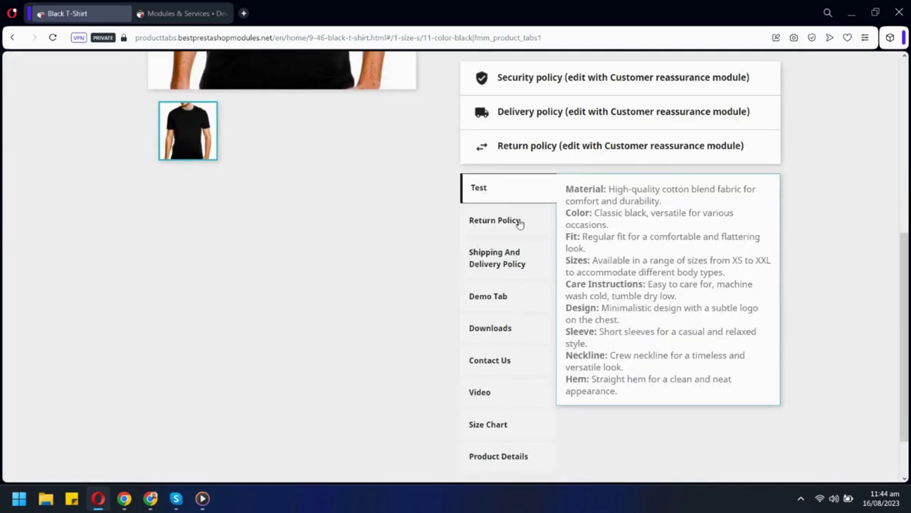